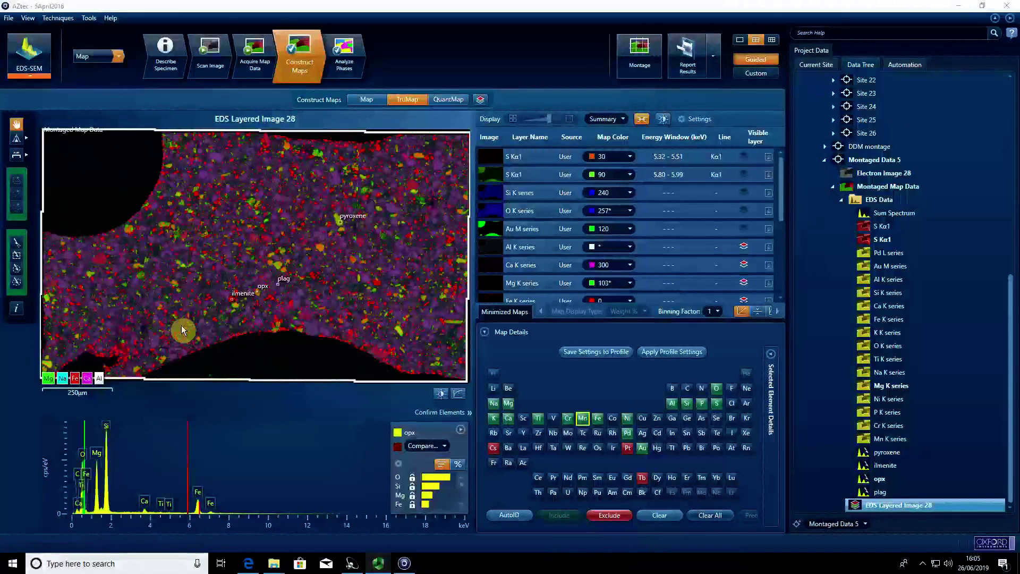
{"action": "scroll", "coordinate": [191, 308], "scroll_direction": "up", "scroll_amount": 10}
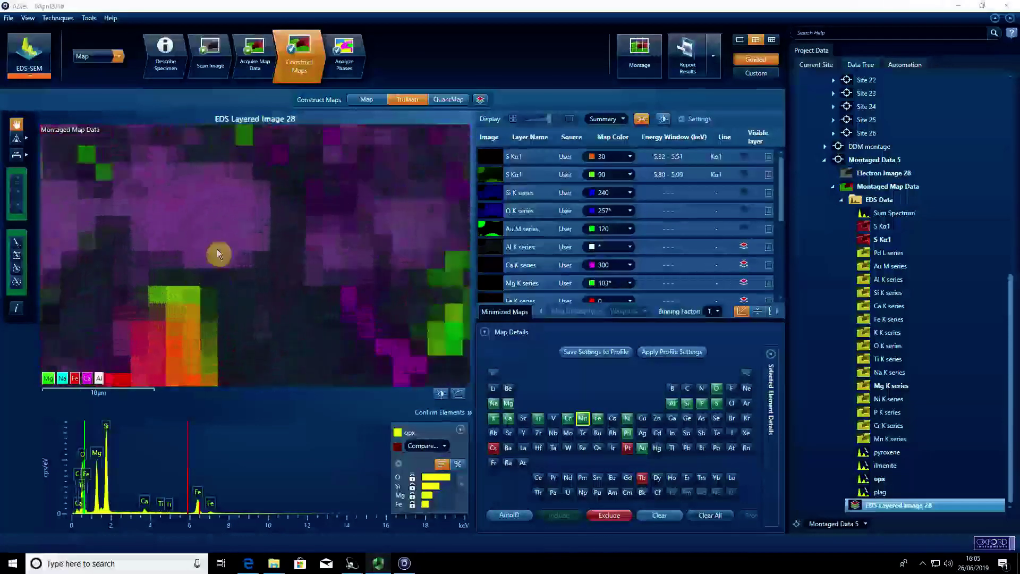
{"action": "scroll", "coordinate": [198, 257], "scroll_direction": "up", "scroll_amount": 3}
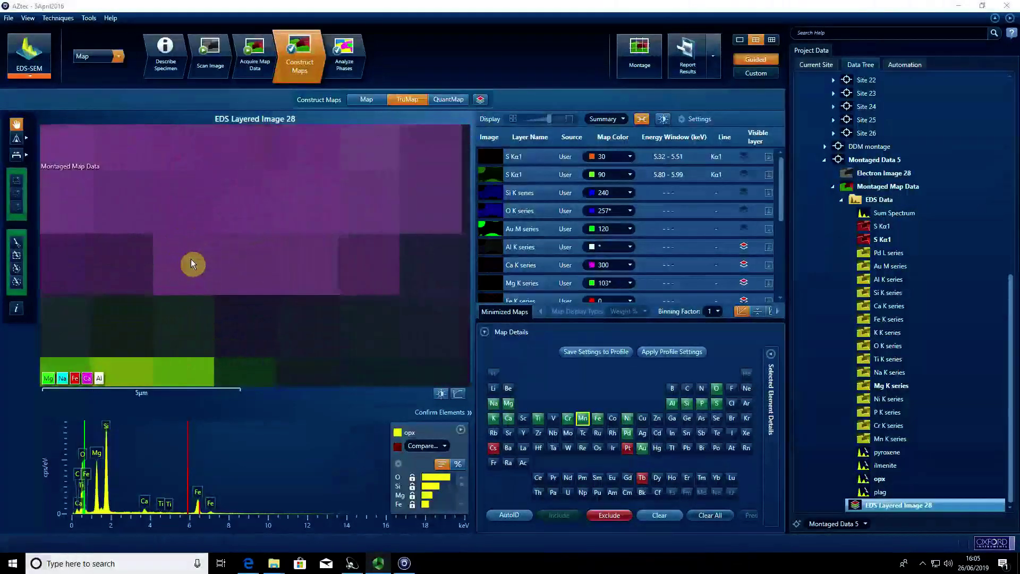
{"action": "scroll", "coordinate": [192, 264], "scroll_direction": "up", "scroll_amount": 2}
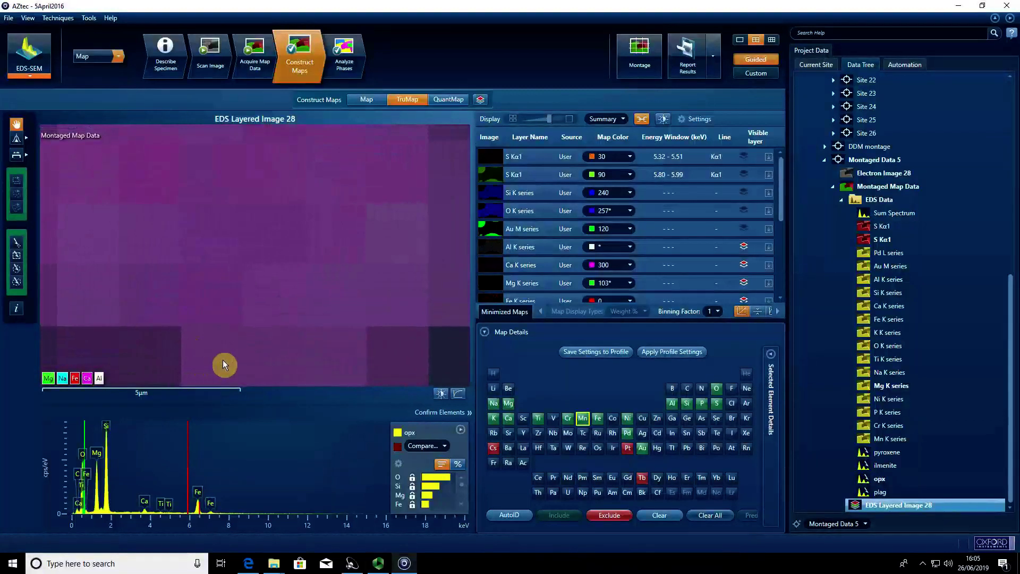
{"action": "scroll", "coordinate": [170, 304], "scroll_direction": "down", "scroll_amount": 5}
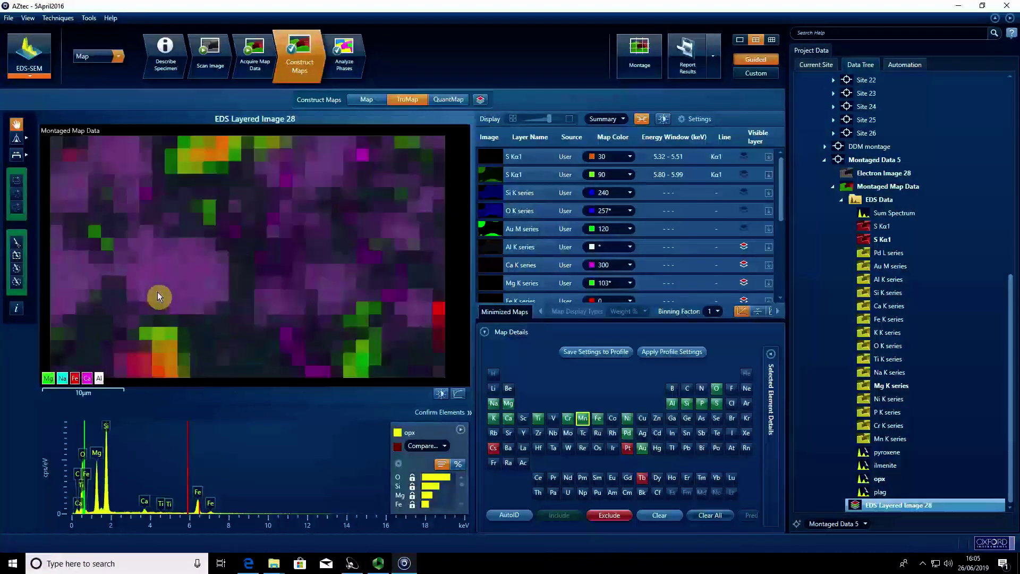
{"action": "right_click", "coordinate": [155, 288]}
{"action": "mouse_move", "coordinate": [189, 298]}
{"action": "left_click", "coordinate": [289, 293]}
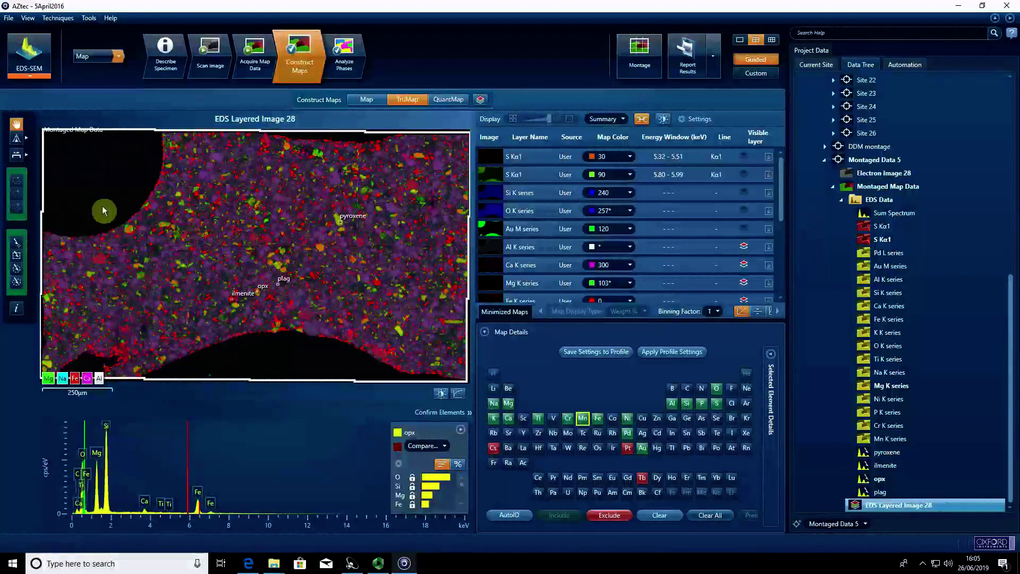
{"action": "right_click", "coordinate": [247, 270]}
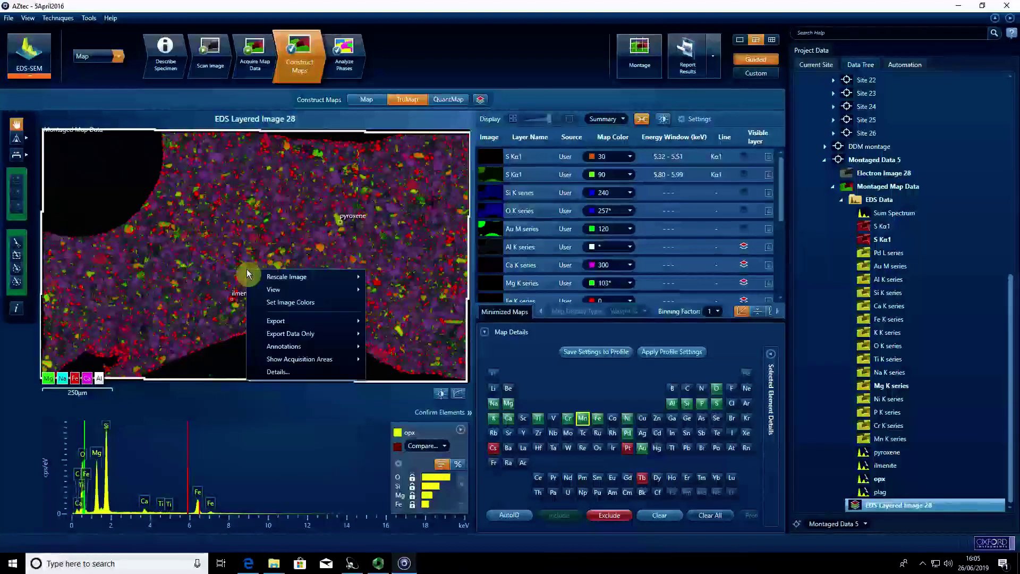
{"action": "left_click", "coordinate": [289, 371]}
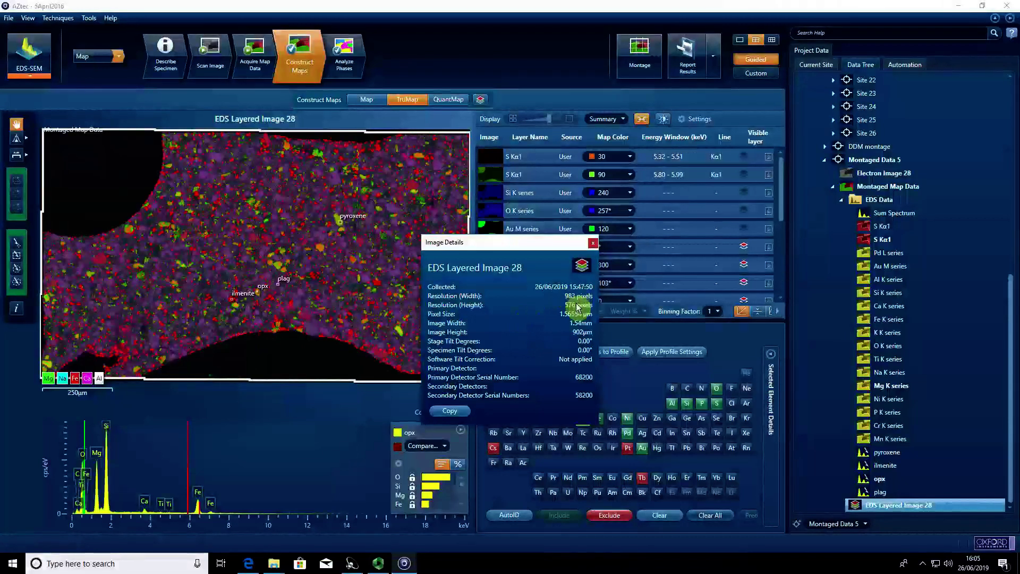
{"action": "left_click", "coordinate": [592, 243]}
Set the layered map export size to width 983 and height 576, and tick Show Color Key
{"action": "right_click", "coordinate": [229, 245]}
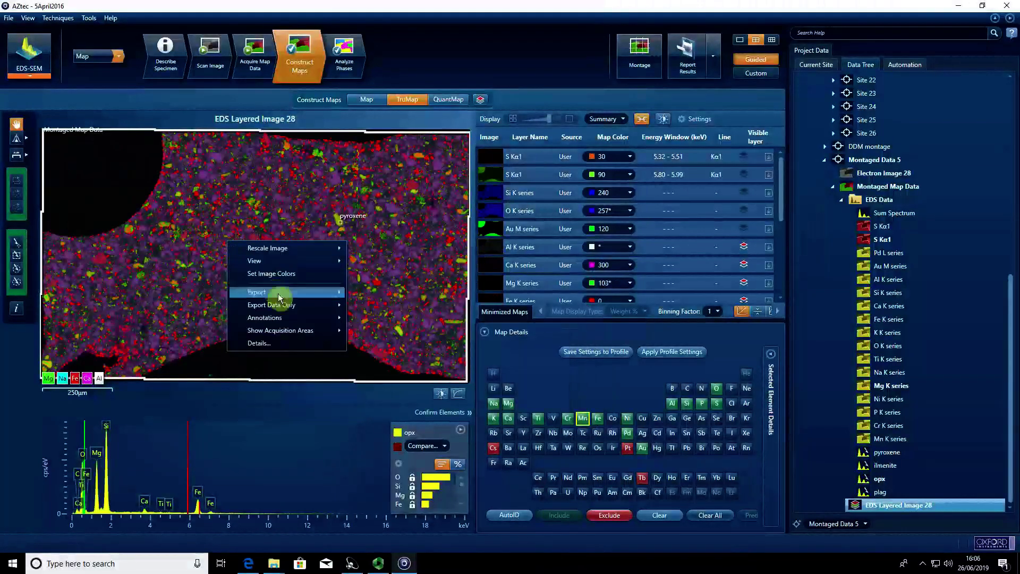
{"action": "mouse_move", "coordinate": [332, 293]}
{"action": "left_click", "coordinate": [372, 348]}
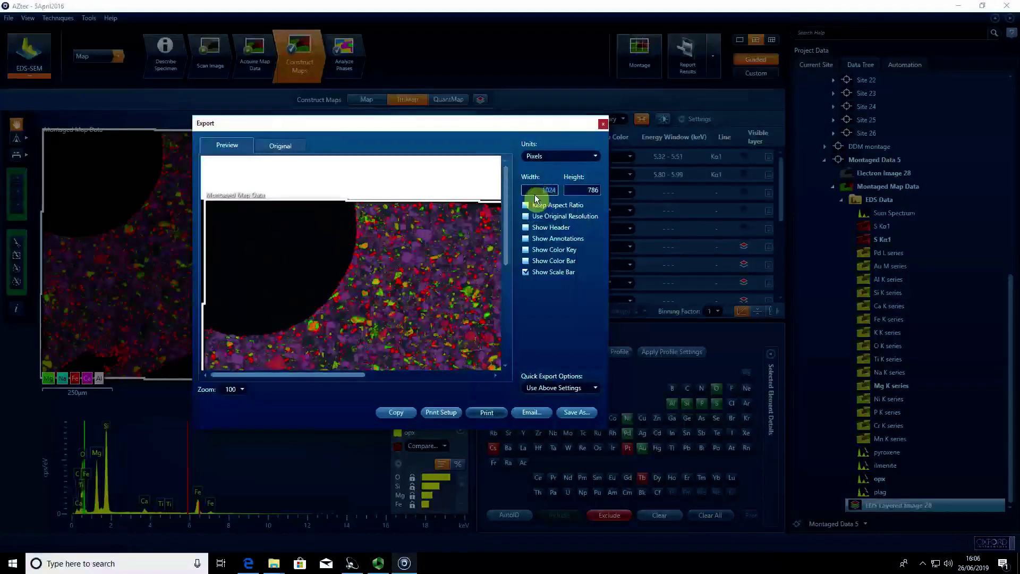
{"action": "type", "text": "983"}
{"action": "left_click", "coordinate": [590, 191]}
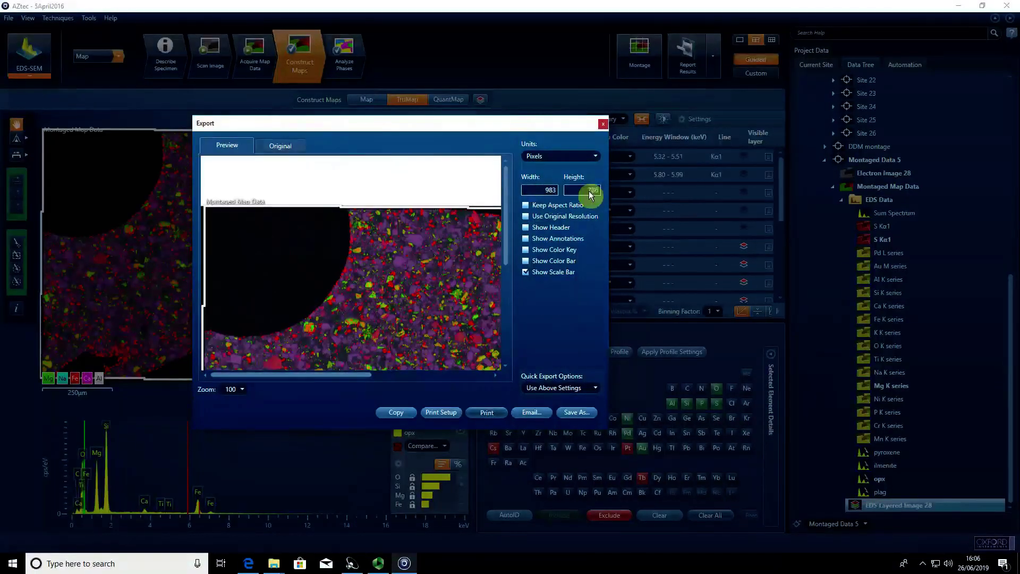
{"action": "type", "text": "576"}
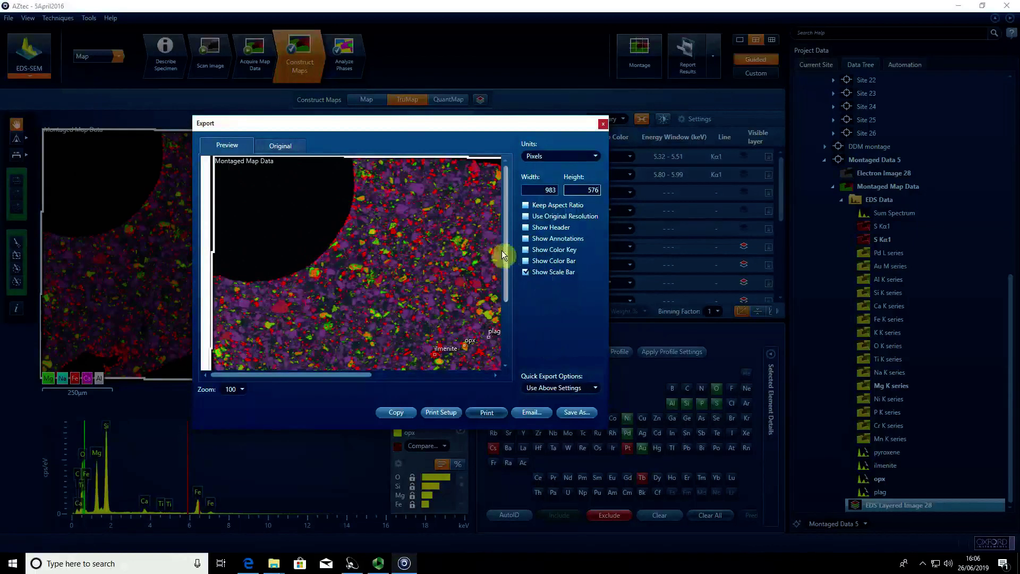
{"action": "left_click_drag", "start_coordinate": [506, 250], "coordinate": [510, 333]}
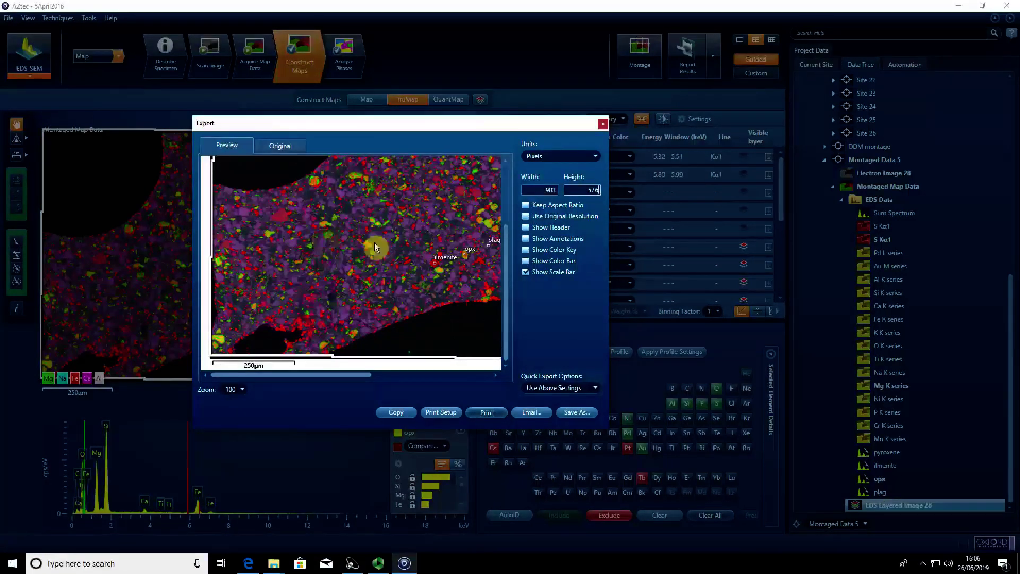
{"action": "left_click", "coordinate": [526, 250]}
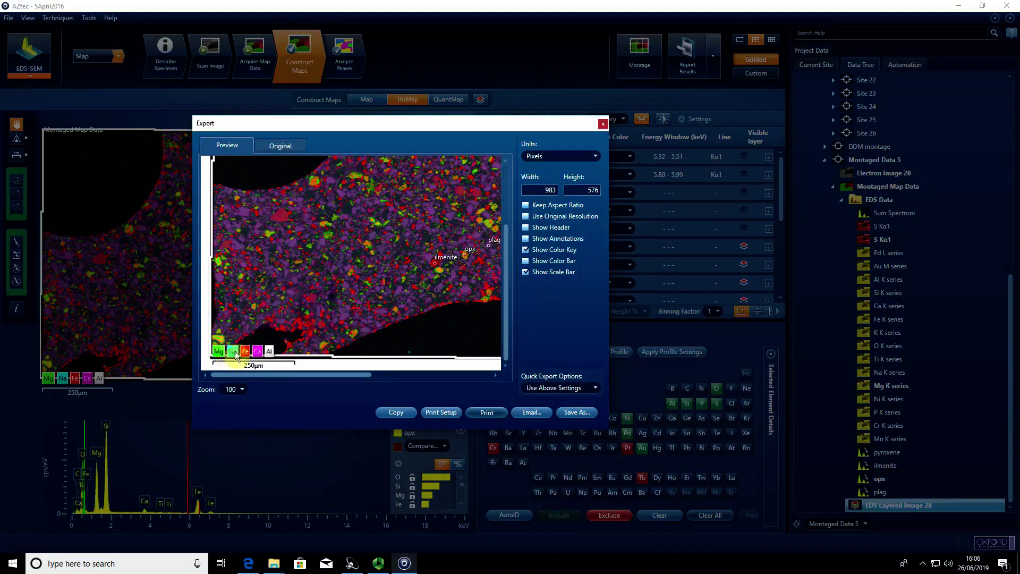
Save the export image as montage_layered_with_spectra in your personal folder in Documents
{"action": "left_click", "coordinate": [576, 412]}
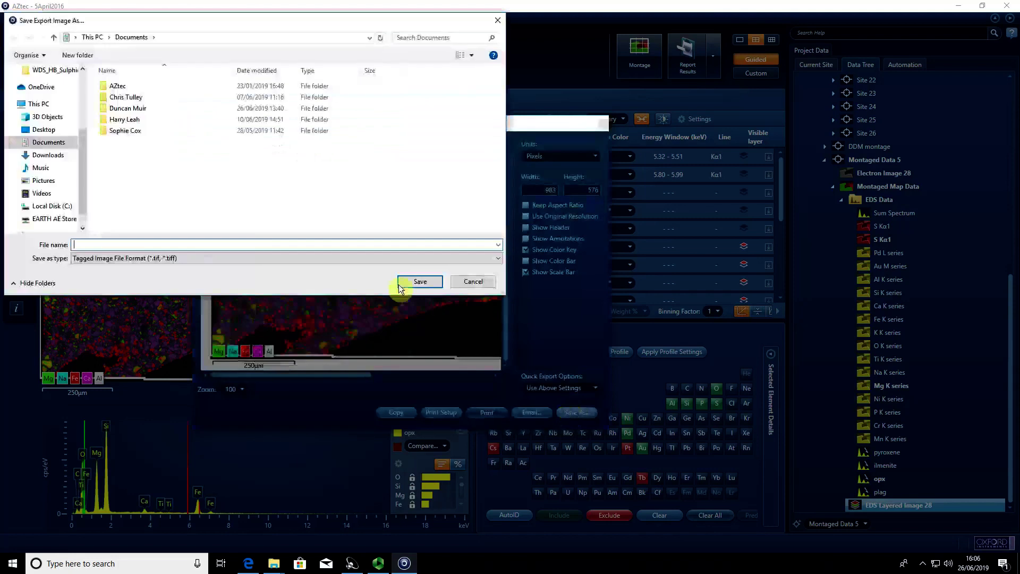
{"action": "double_click", "coordinate": [133, 108]}
{"action": "left_click", "coordinate": [126, 245]}
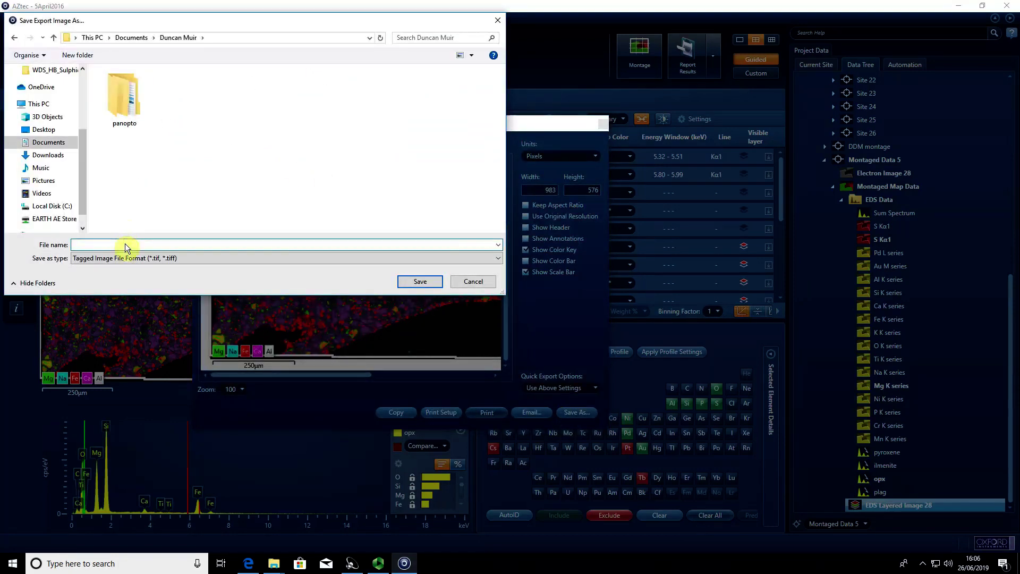
{"action": "type", "text": "montage_layered_with_spectra"}
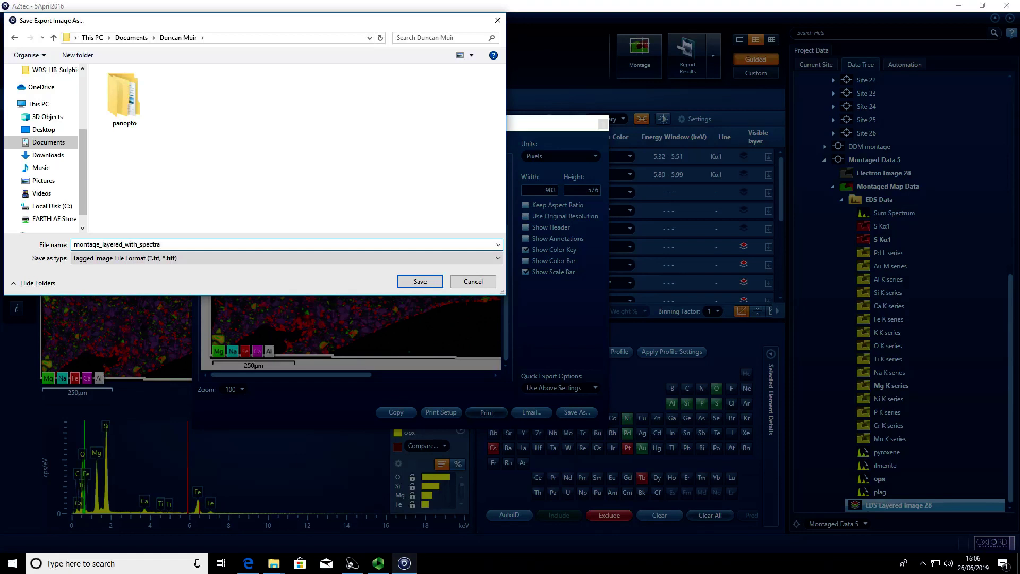
{"action": "key", "text": "Return"}
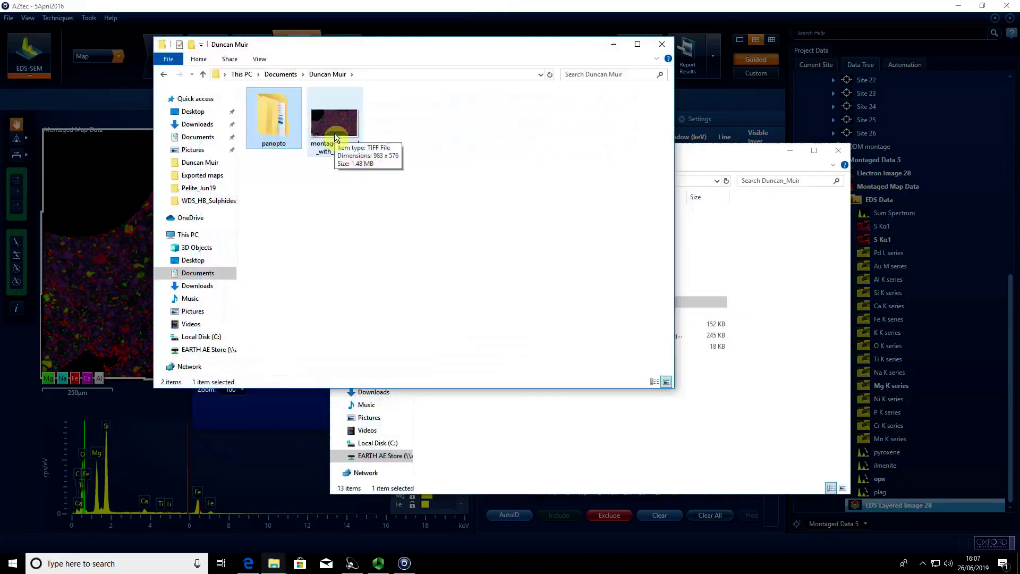
Check the saved TIFF in Windows Photo Viewer, then close the viewer and return to AZtec
{"action": "double_click", "coordinate": [335, 136]}
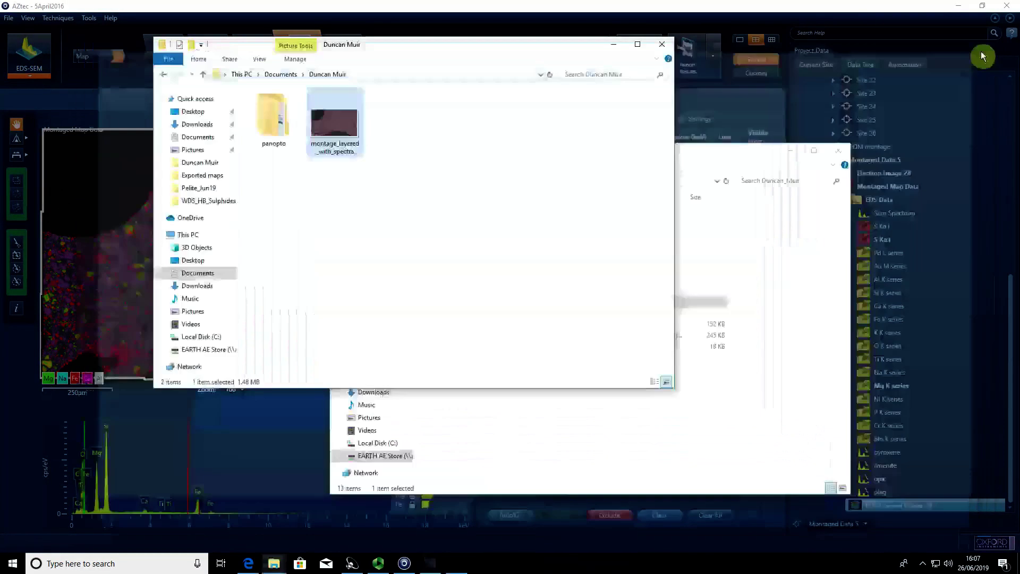
{"action": "left_click", "coordinate": [978, 50]}
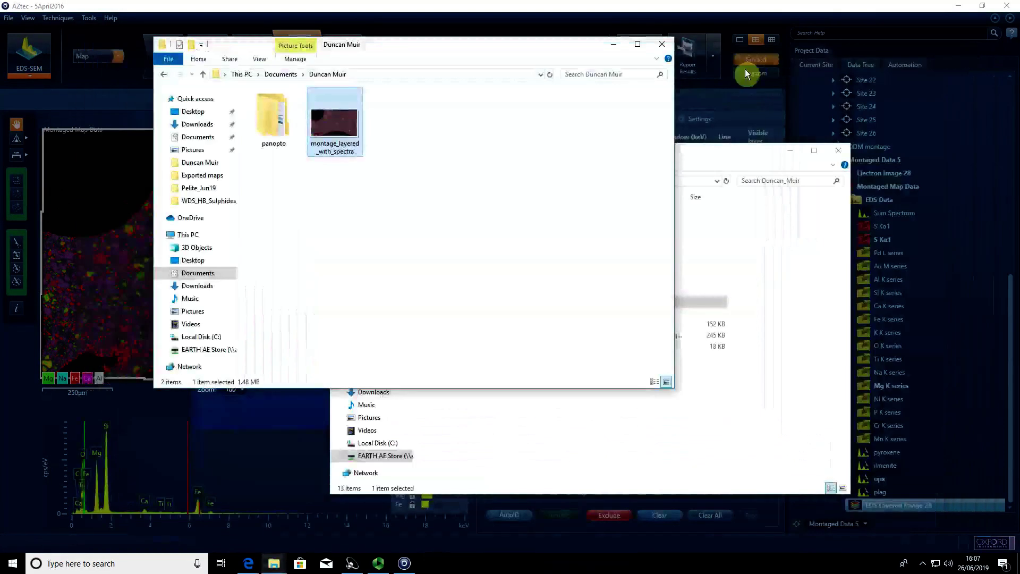
{"action": "left_click", "coordinate": [726, 31]}
Close the export settings and hide the acquisition area outlines and spectrum labels on the map
{"action": "left_click", "coordinate": [604, 122]}
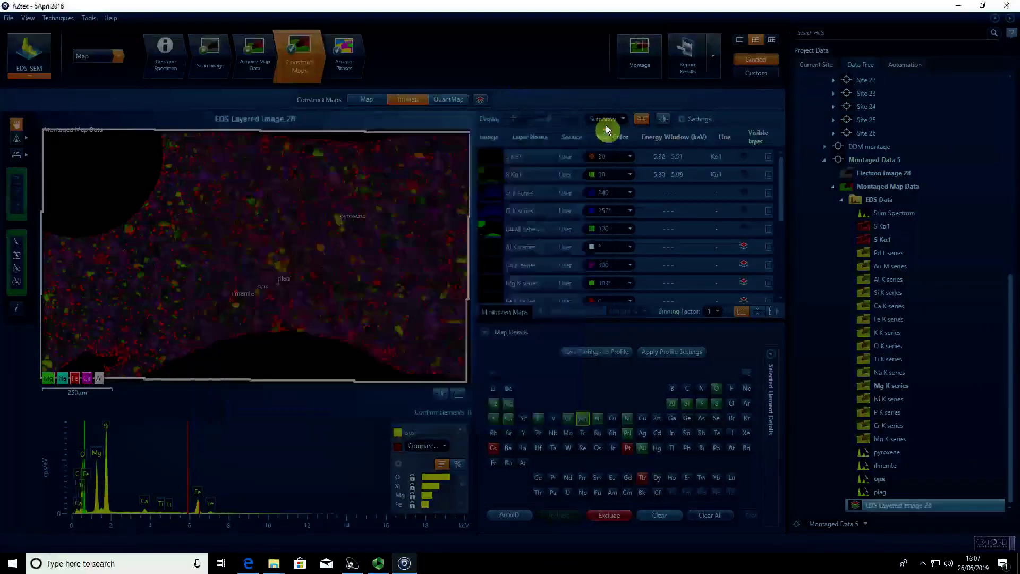
{"action": "right_click", "coordinate": [215, 248]}
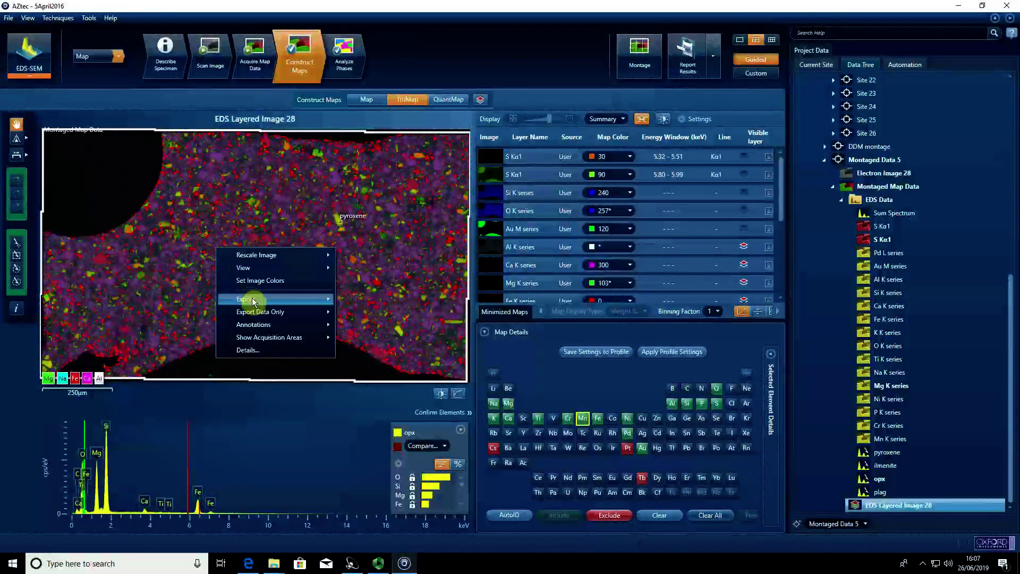
{"action": "mouse_move", "coordinate": [262, 338]}
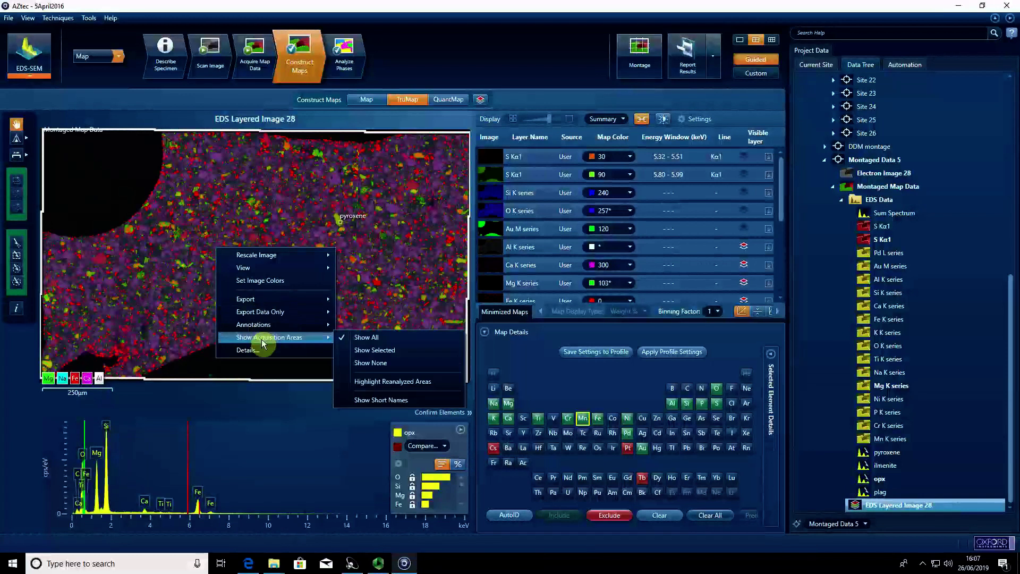
{"action": "left_click", "coordinate": [375, 363]}
Re-export the map as montage_layered.tif, dropping the '_with_spectra' suffix, beside the first TIFF
{"action": "right_click", "coordinate": [193, 276]}
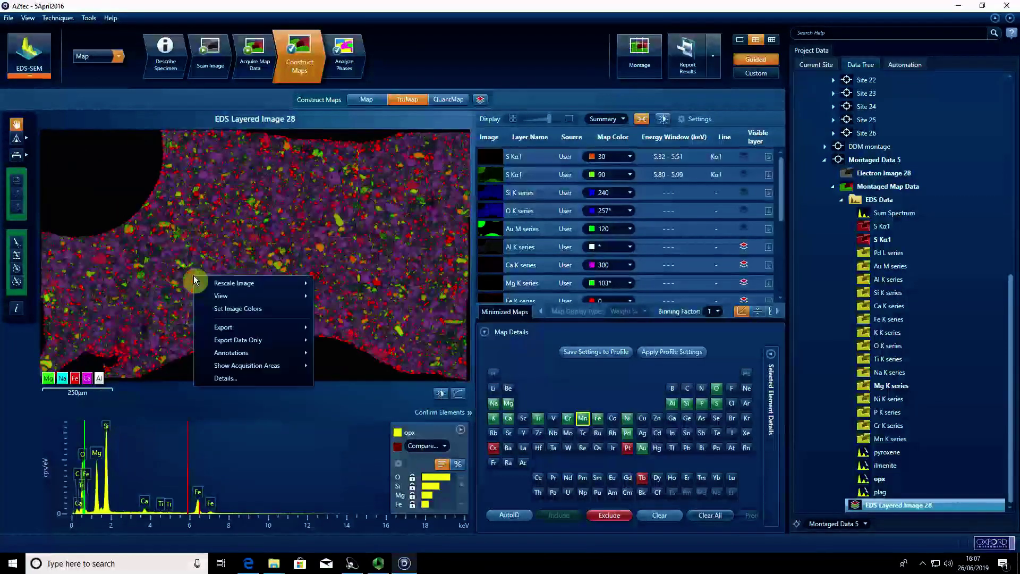
{"action": "mouse_move", "coordinate": [246, 327]}
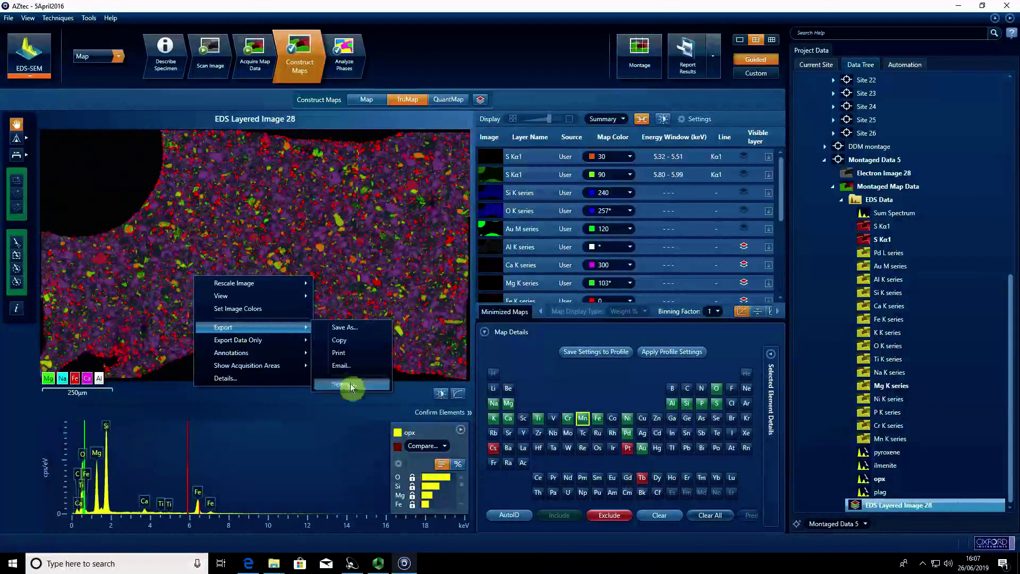
{"action": "left_click", "coordinate": [502, 436]}
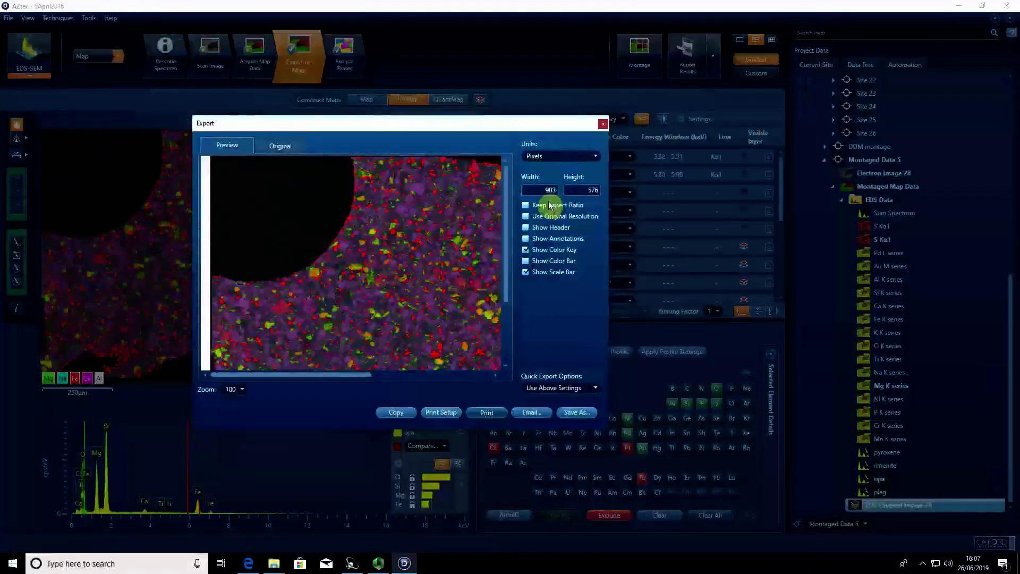
{"action": "left_click", "coordinate": [575, 413]}
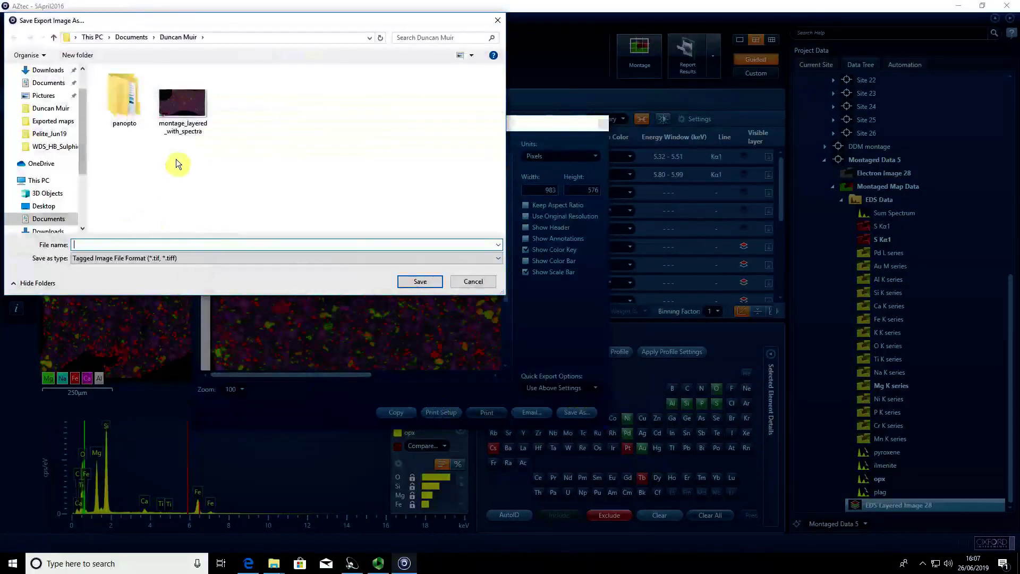
{"action": "left_click", "coordinate": [182, 104]}
{"action": "double_click", "coordinate": [131, 245]}
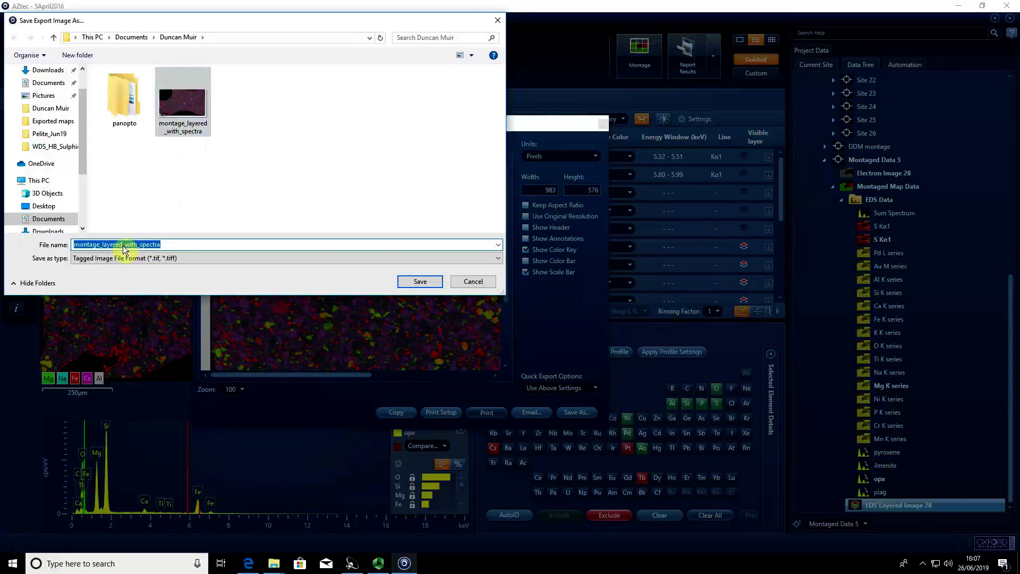
{"action": "left_click_drag", "start_coordinate": [124, 246], "coordinate": [146, 246]}
{"action": "key", "text": "BackSpace"}
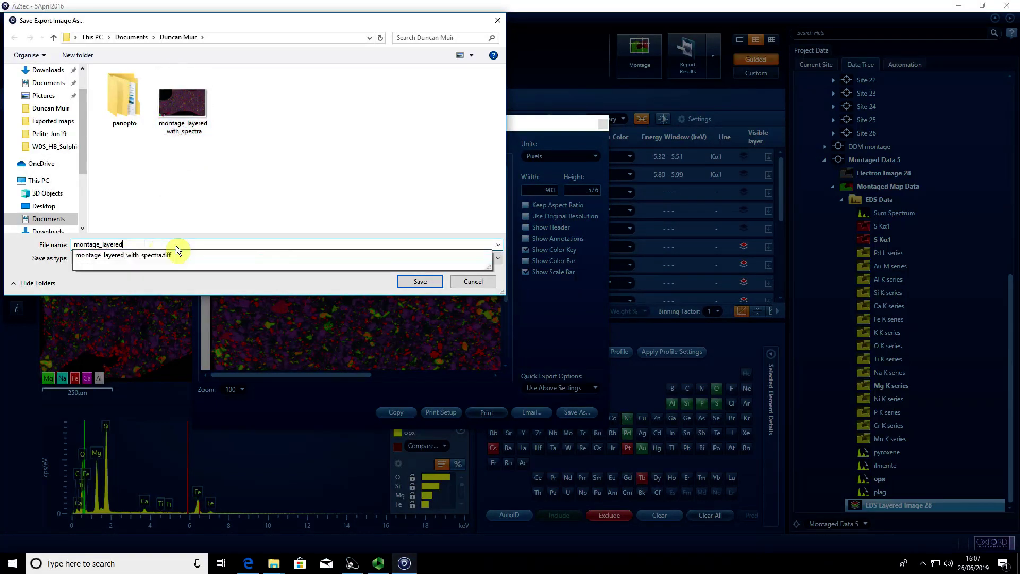
{"action": "left_click", "coordinate": [417, 285]}
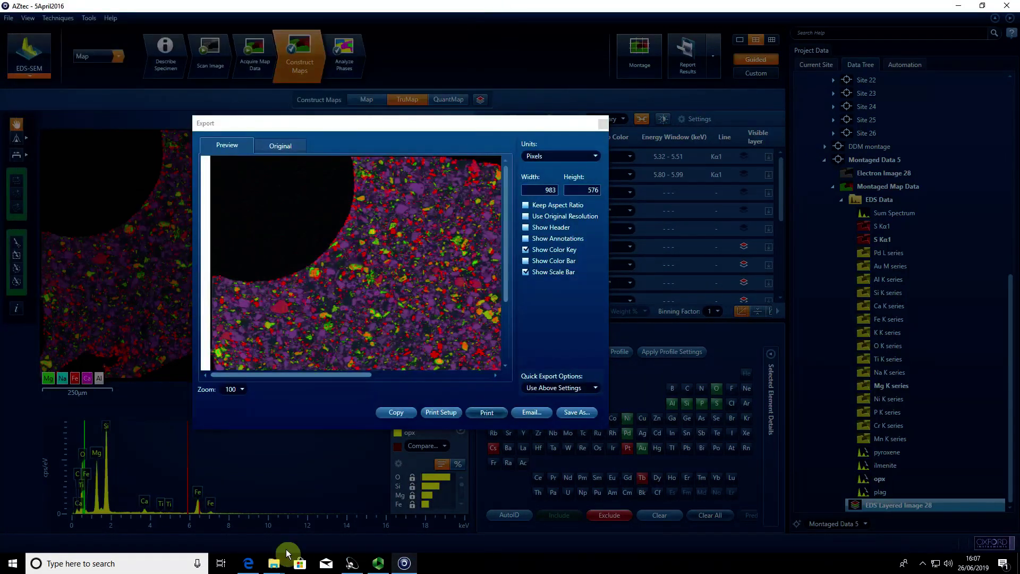
{"action": "mouse_move", "coordinate": [280, 567]}
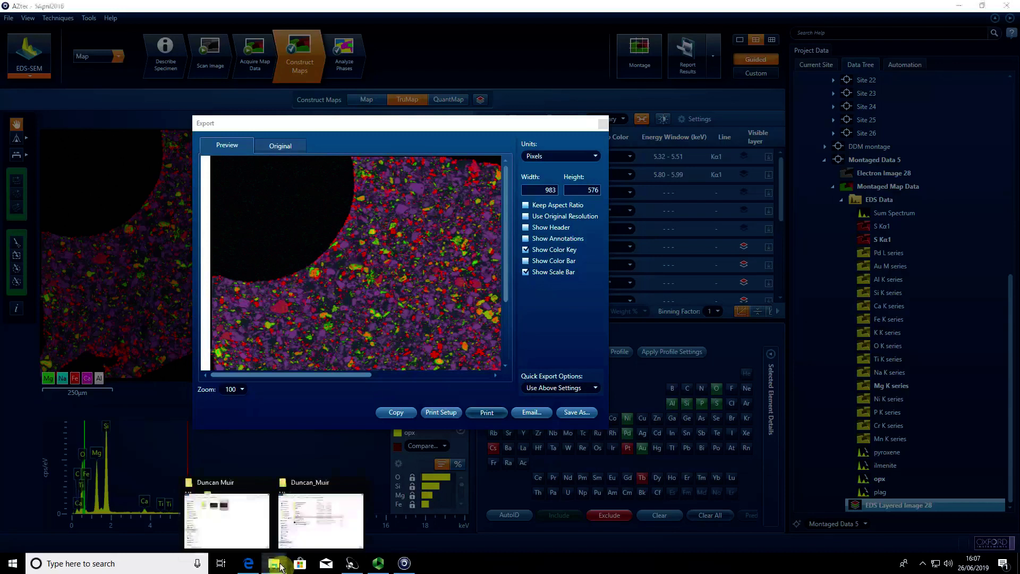
{"action": "left_click", "coordinate": [262, 542]}
View montage_layered in Photo Viewer, then close it, both Explorer windows and the Export window
{"action": "double_click", "coordinate": [342, 144]}
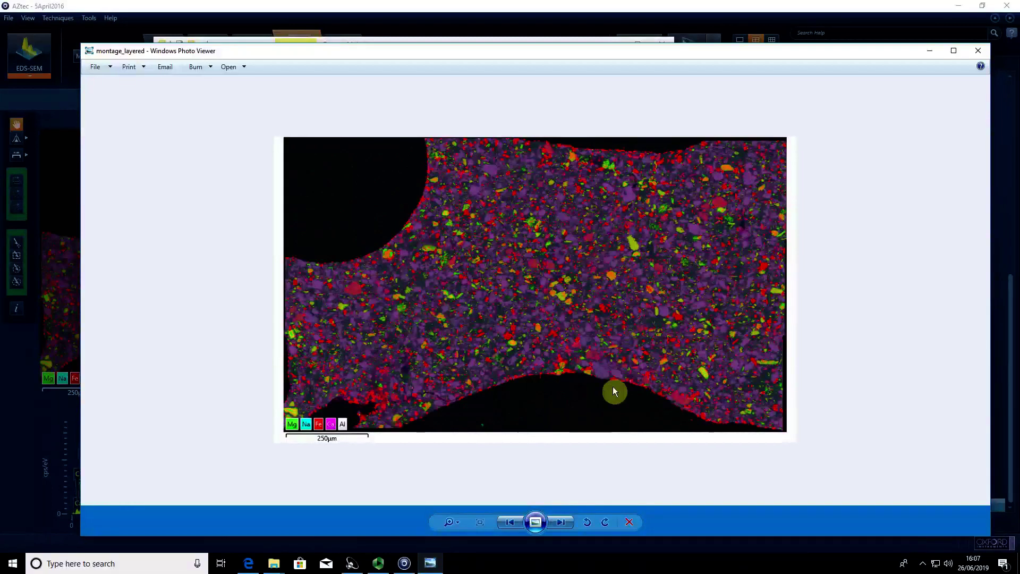
{"action": "left_click", "coordinate": [979, 52]}
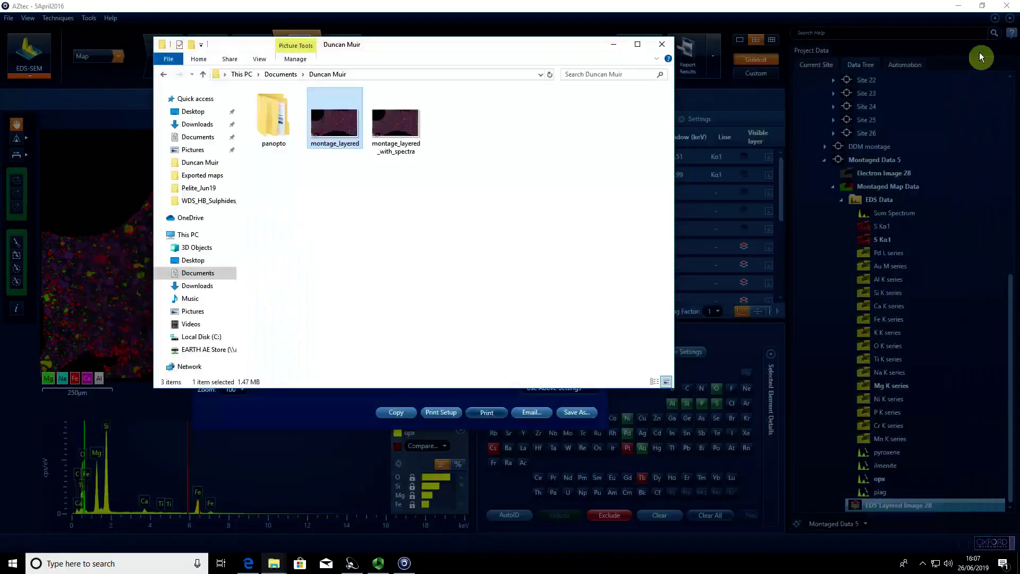
{"action": "left_click", "coordinate": [614, 45]}
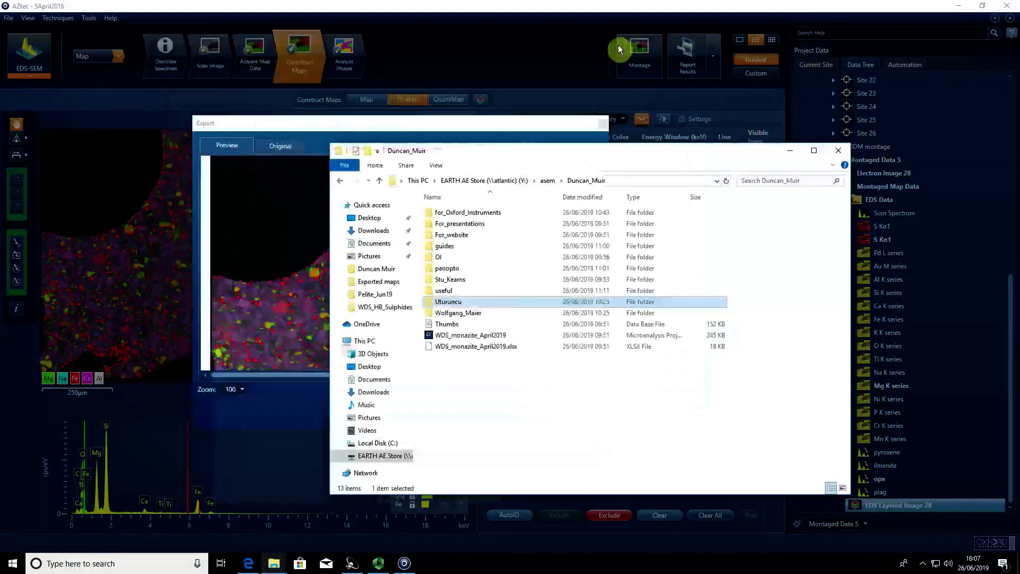
{"action": "left_click", "coordinate": [794, 153]}
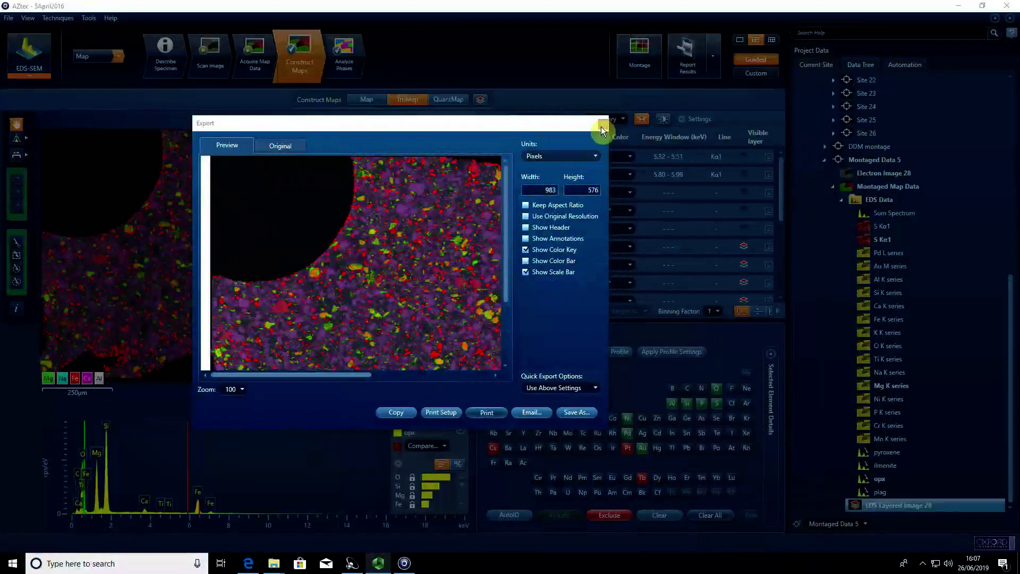
{"action": "left_click", "coordinate": [601, 125]}
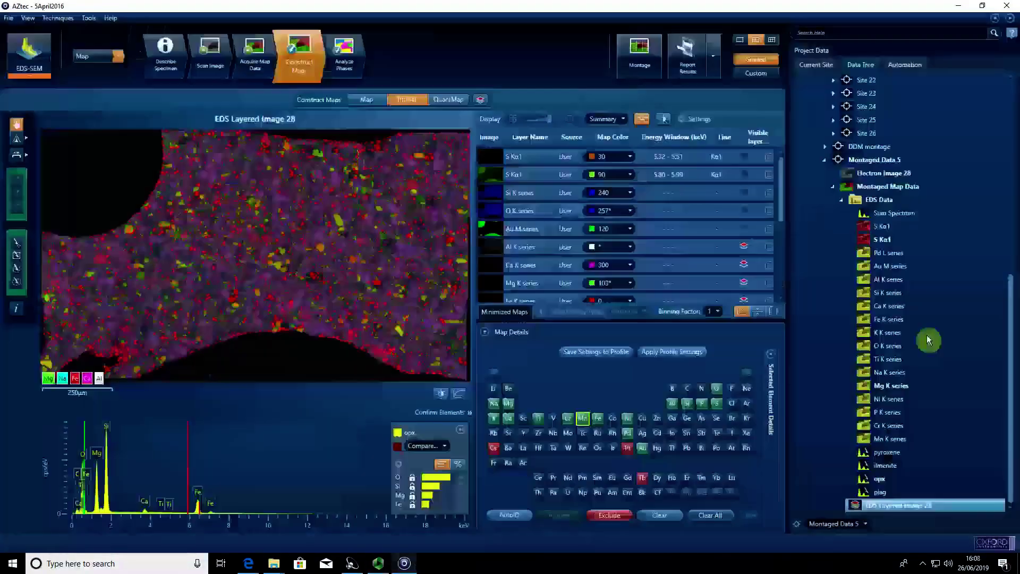
Browse the individual element maps, showing the Al K and Pd L series maps
{"action": "left_click", "coordinate": [913, 253]}
{"action": "left_click", "coordinate": [897, 265]}
{"action": "left_click", "coordinate": [898, 279]}
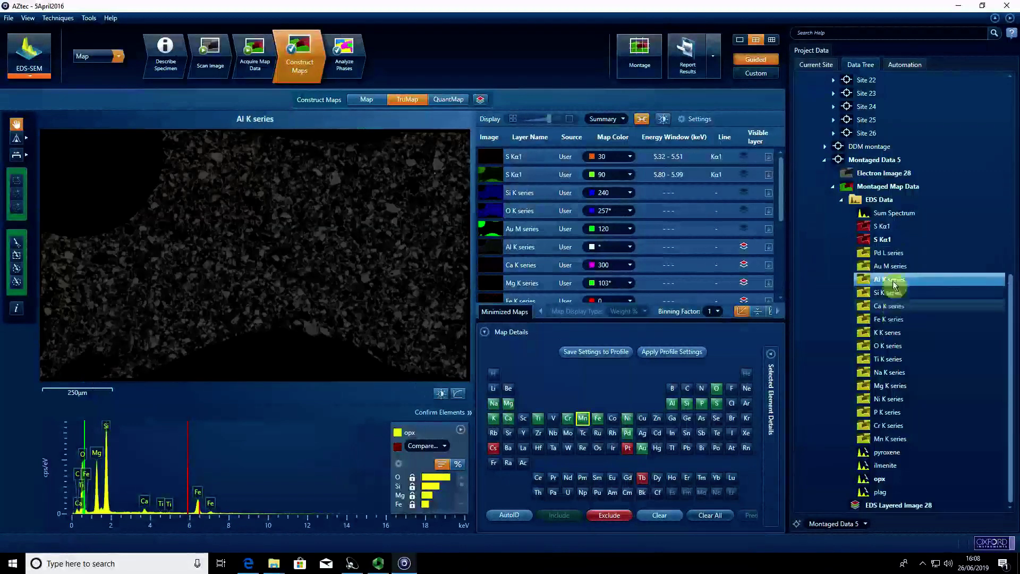
{"action": "left_click", "coordinate": [893, 253]}
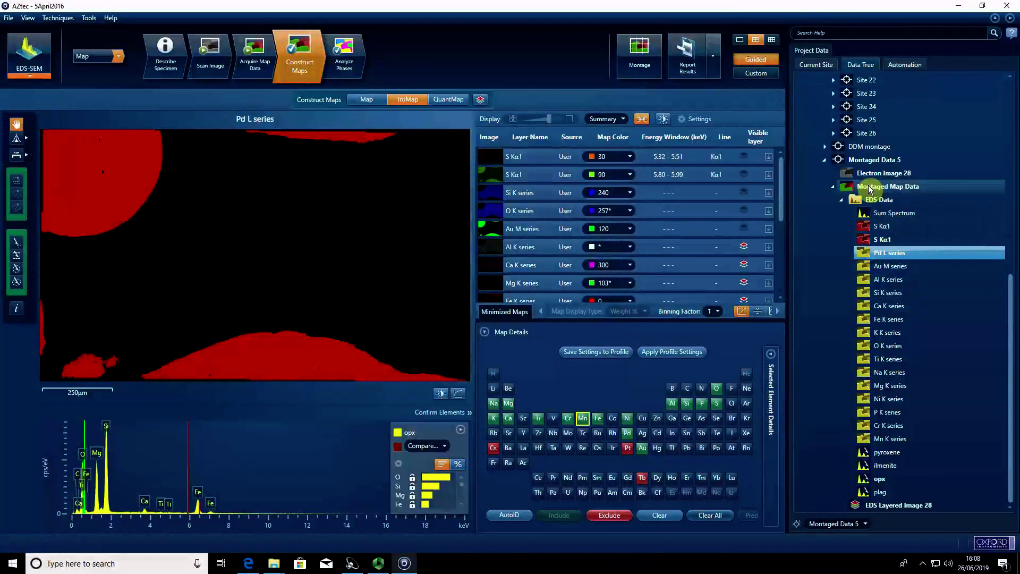
Set up a Batch Export of Montaged Map Data: EDS Maps as TIF using image export settings
{"action": "right_click", "coordinate": [870, 189]}
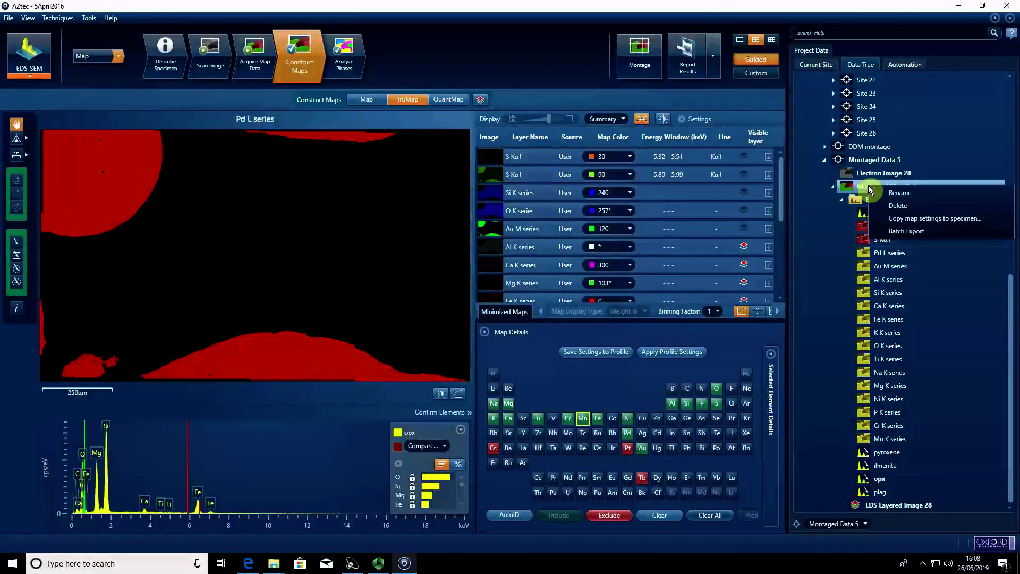
{"action": "left_click", "coordinate": [903, 230]}
{"action": "left_click", "coordinate": [311, 163]}
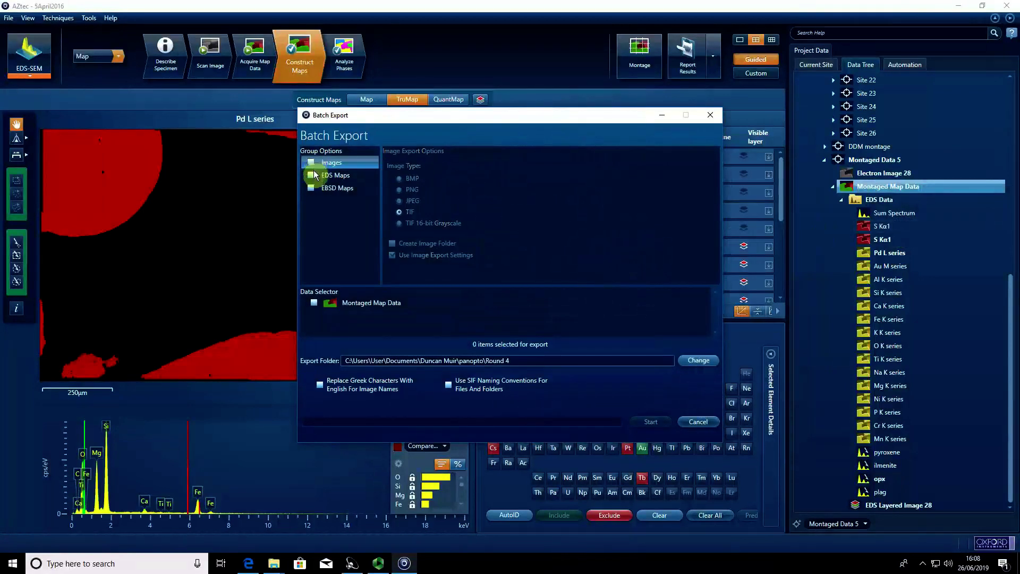
{"action": "left_click", "coordinate": [312, 175]}
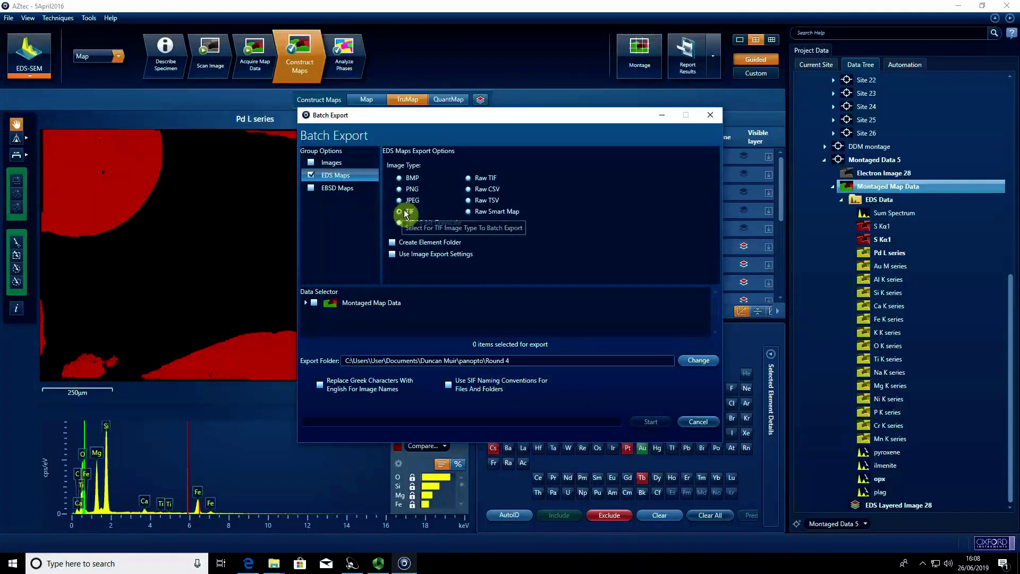
{"action": "left_click", "coordinate": [393, 254]}
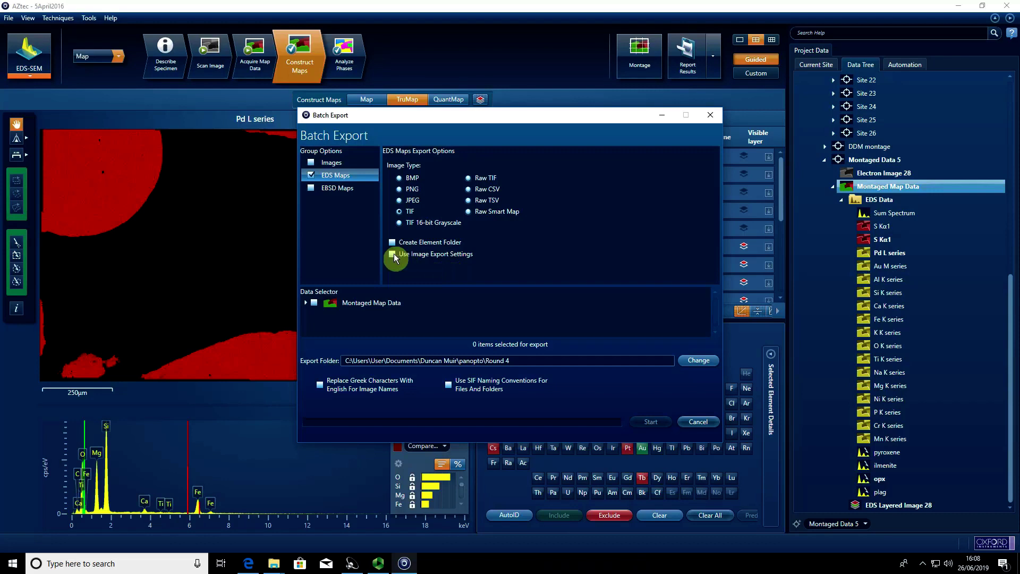
{"action": "left_click", "coordinate": [314, 302]}
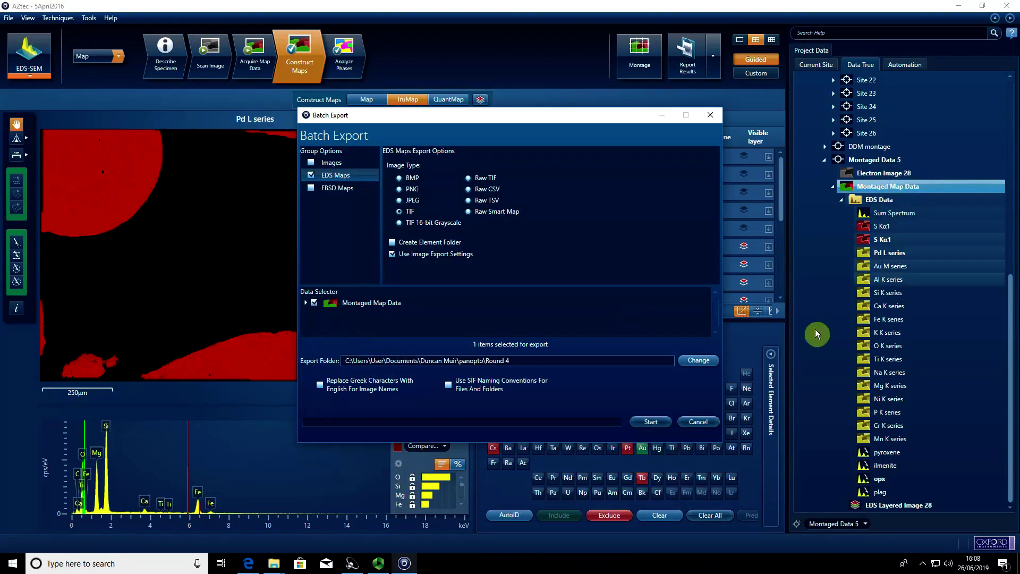
Batch-export the element maps into the panopto folder, accepting the overwrite of existing files
{"action": "left_click", "coordinate": [696, 361]}
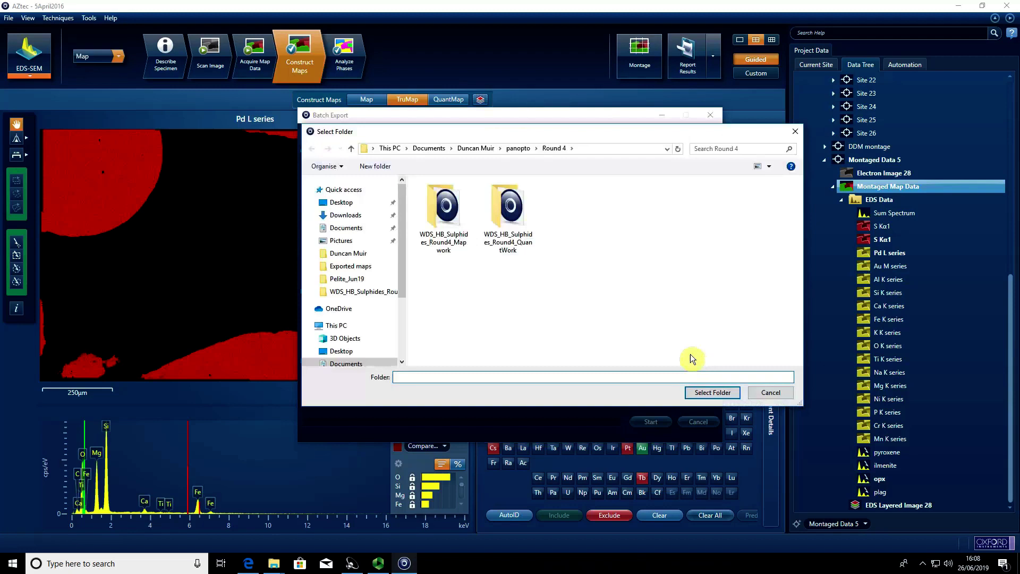
{"action": "left_click", "coordinate": [521, 150]}
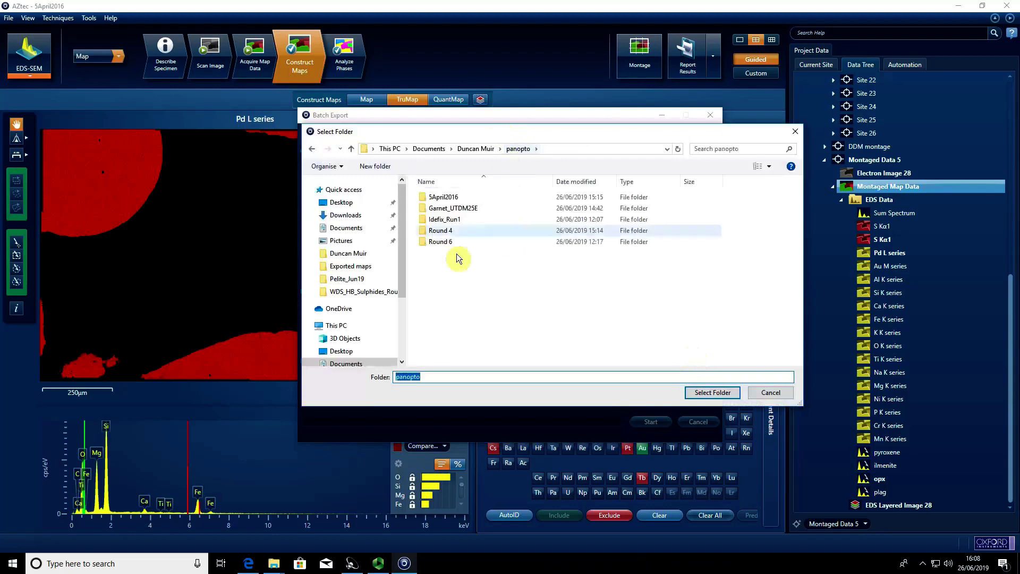
{"action": "left_click", "coordinate": [705, 396]}
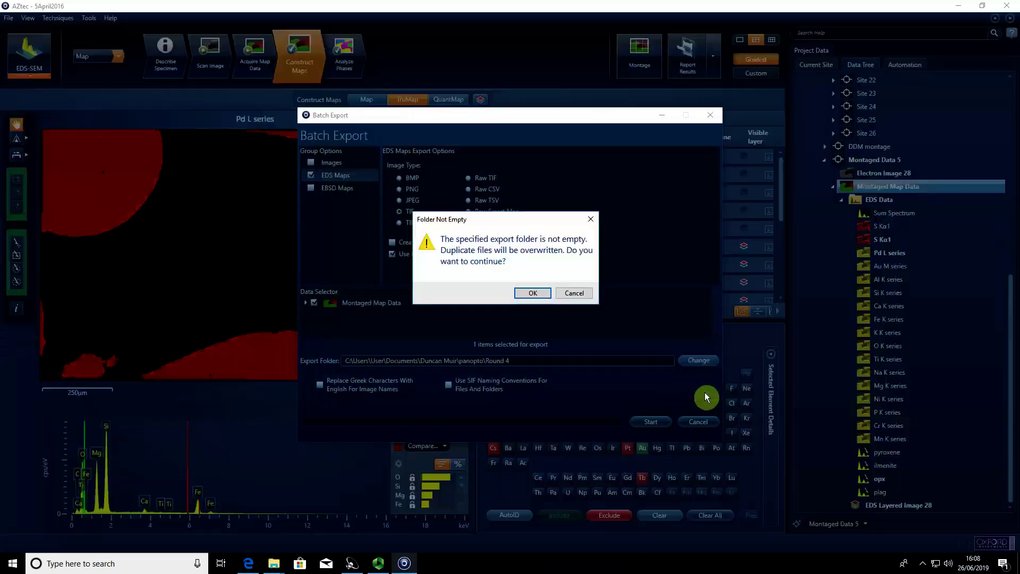
{"action": "left_click", "coordinate": [523, 292]}
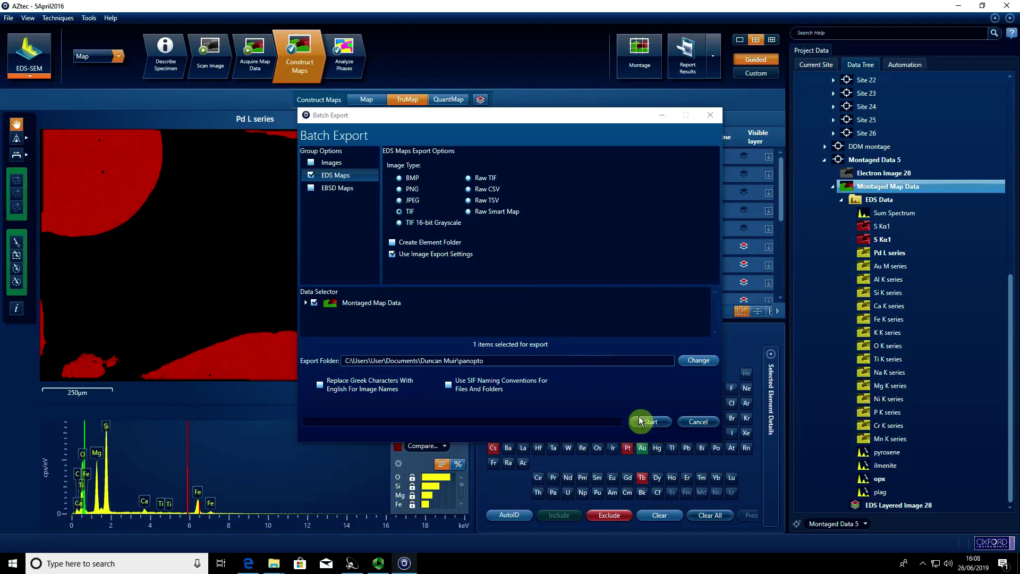
{"action": "left_click", "coordinate": [641, 422]}
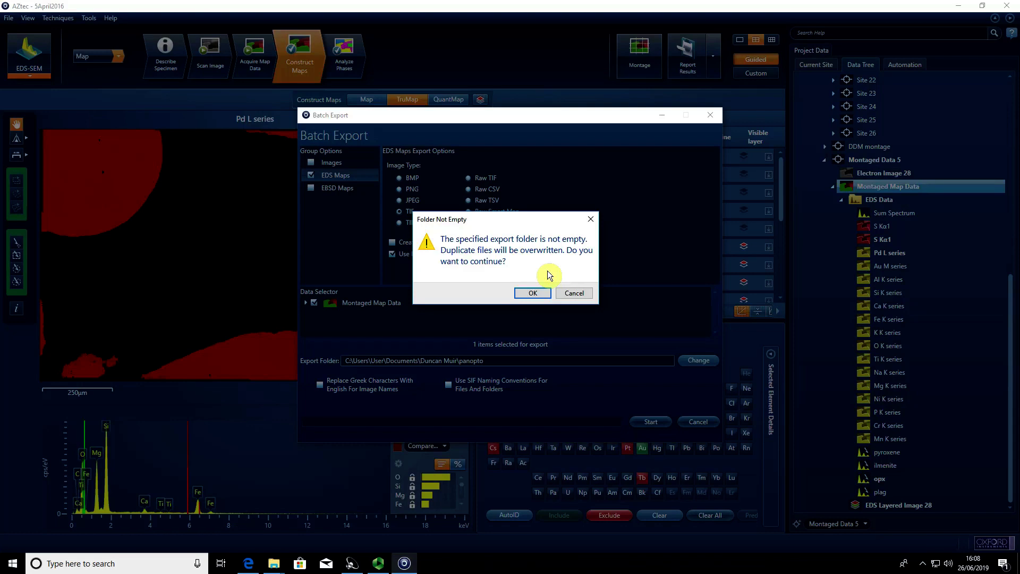
{"action": "left_click", "coordinate": [532, 293]}
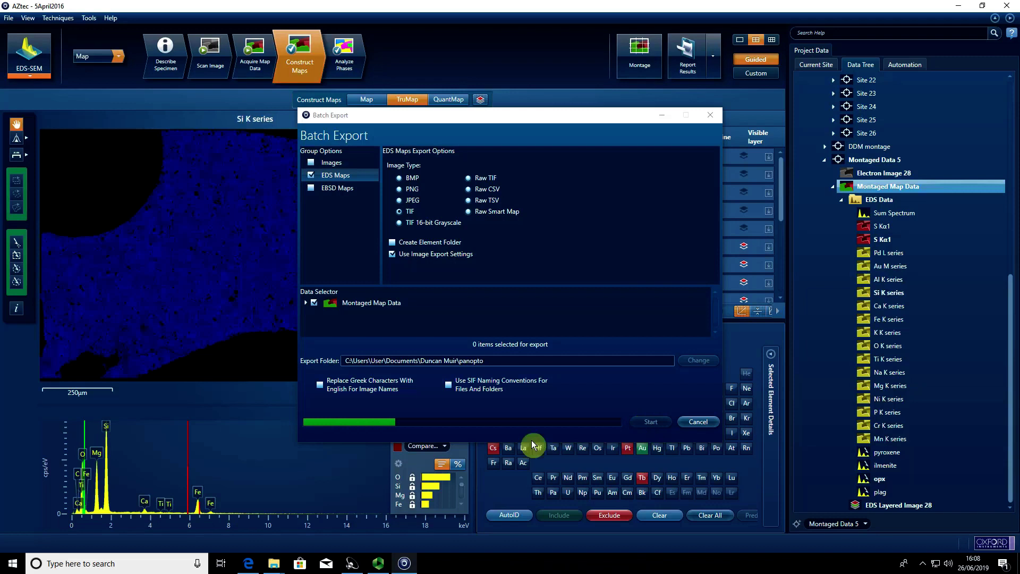
{"action": "mouse_move", "coordinate": [264, 555]}
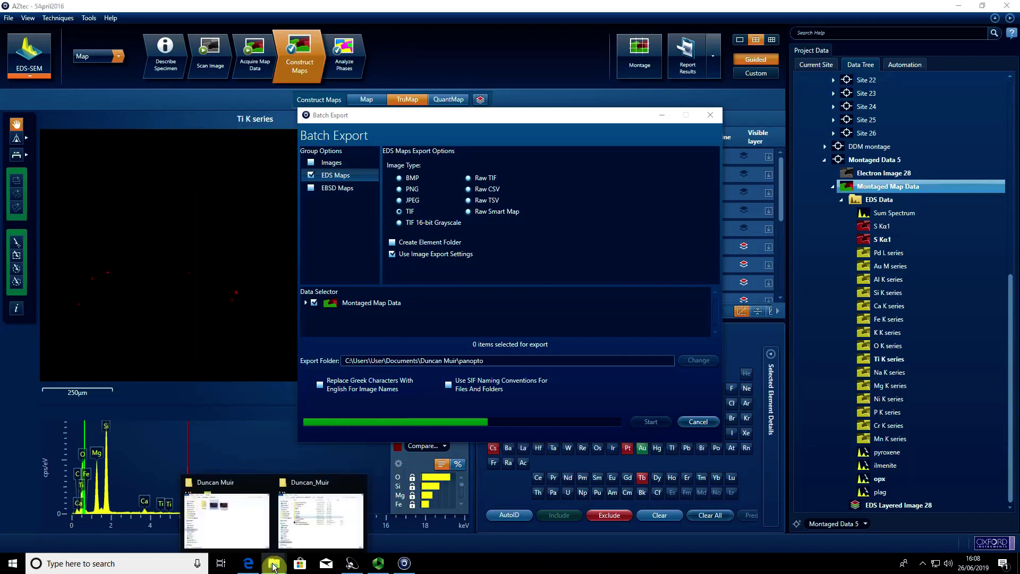
Open the panopto folder, view the Al K series map, then step on to the Ca K map
{"action": "left_click", "coordinate": [250, 534]}
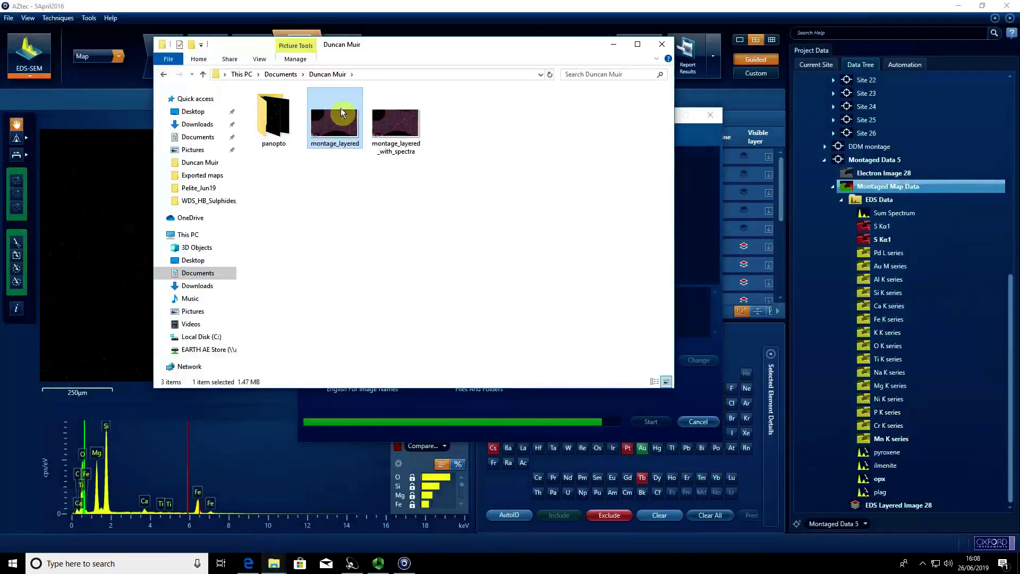
{"action": "left_click", "coordinate": [325, 97]}
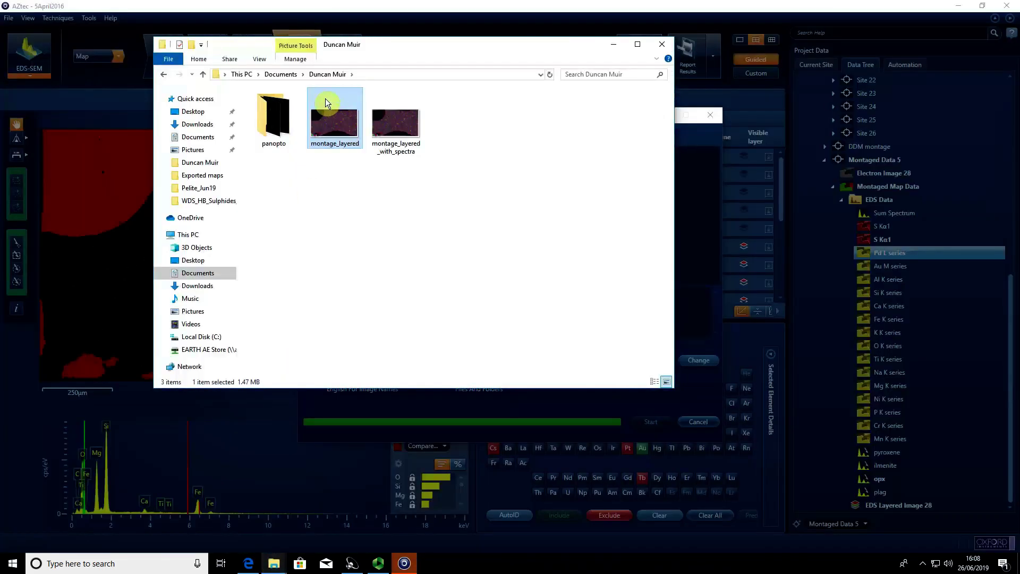
{"action": "left_click", "coordinate": [200, 74]}
{"action": "double_click", "coordinate": [273, 128]}
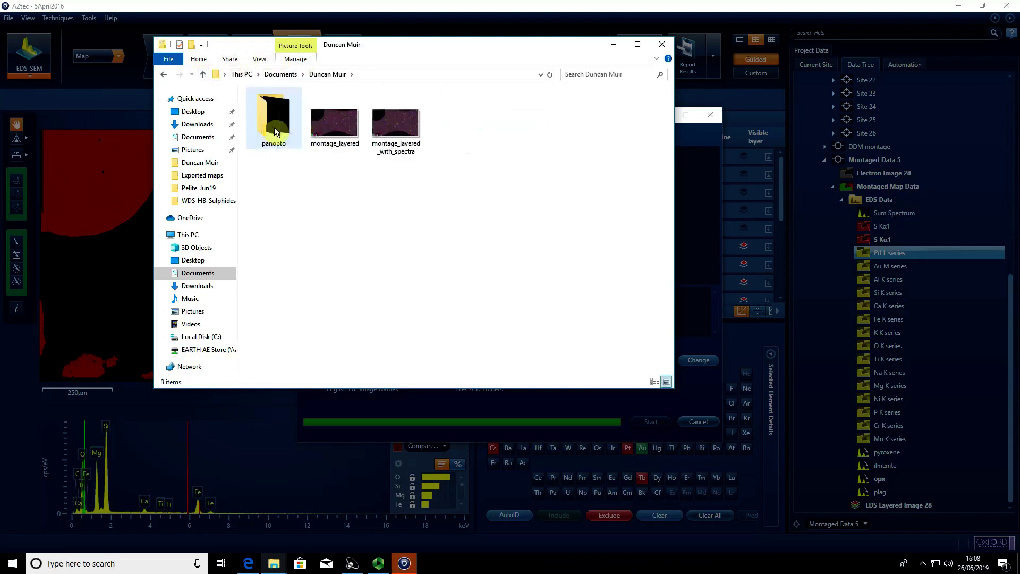
{"action": "double_click", "coordinate": [282, 128]}
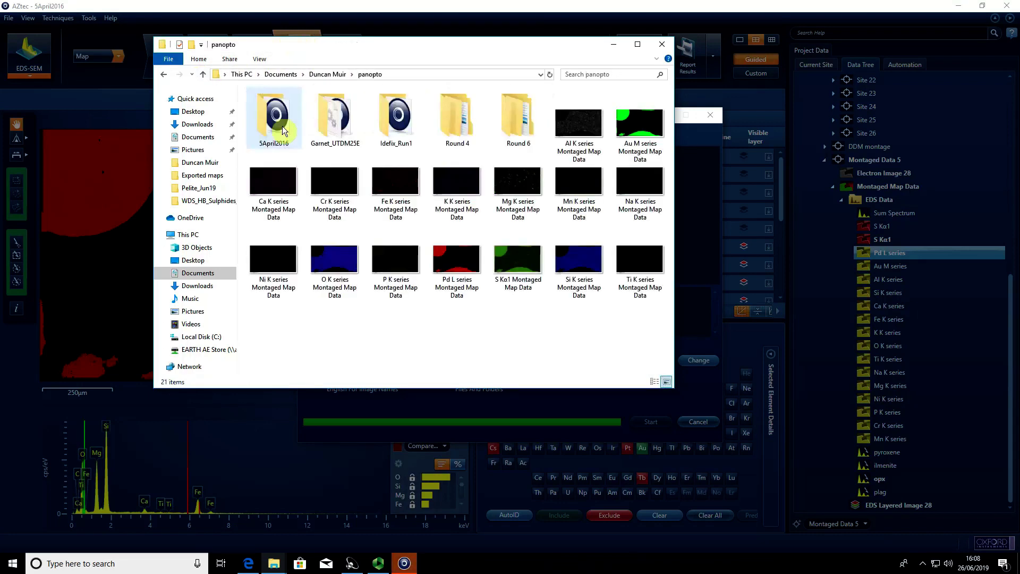
{"action": "double_click", "coordinate": [584, 131]}
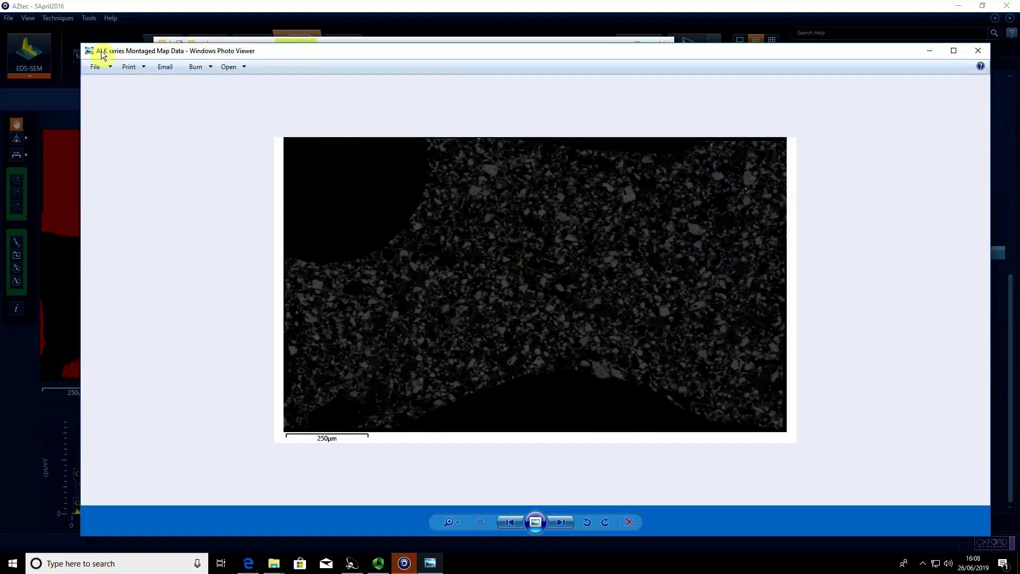
{"action": "key", "text": "Right"}
{"action": "key", "text": "Right"}
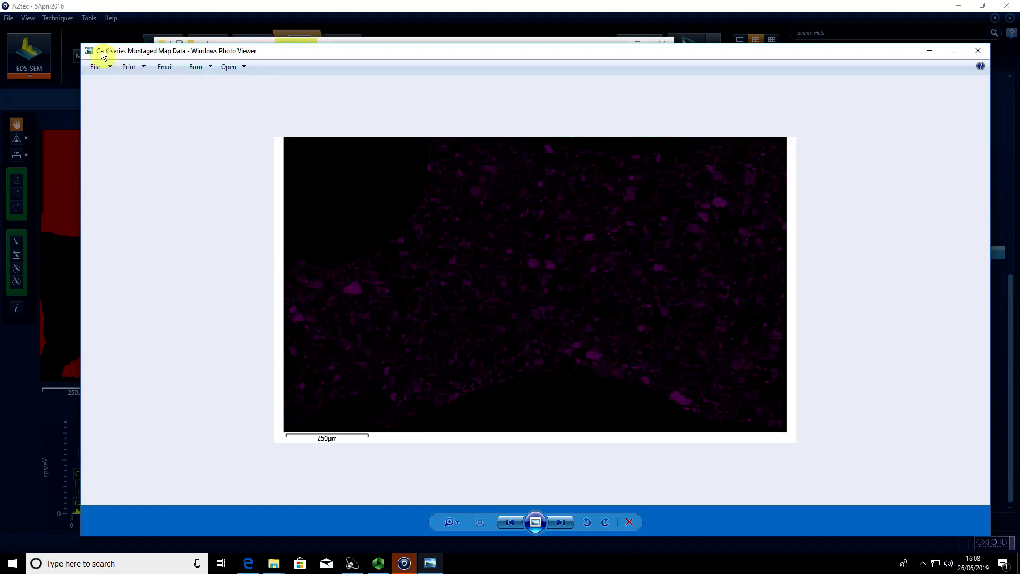